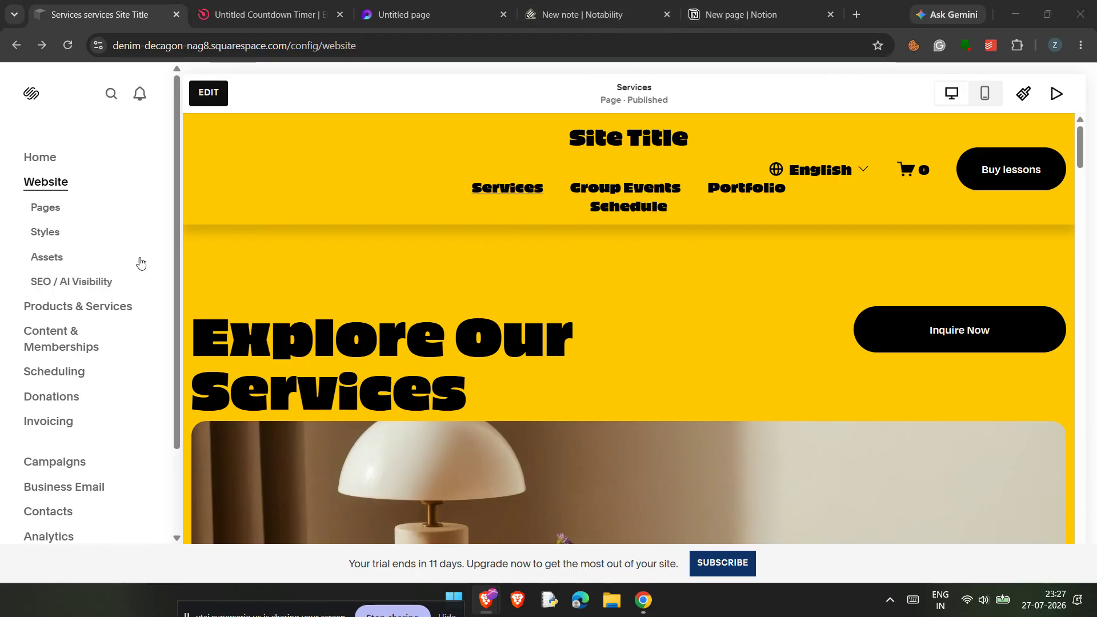
Open the Promotional Pop-Up settings under the marketing tools of the website's pages.
{"action": "left_click", "coordinate": [55, 192]}
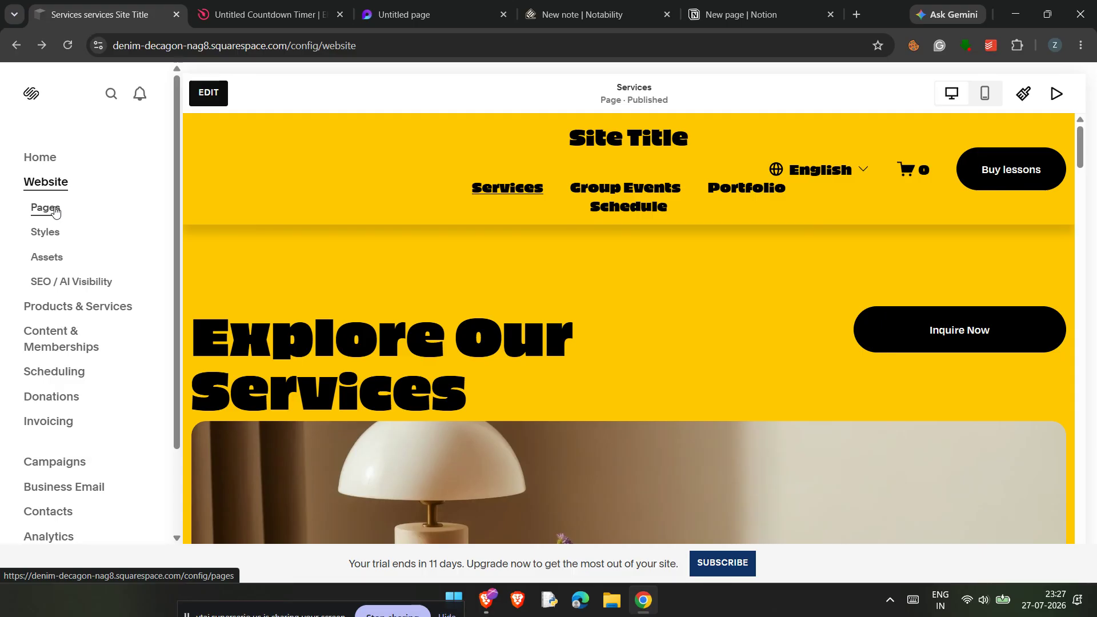
{"action": "left_click", "coordinate": [49, 212]}
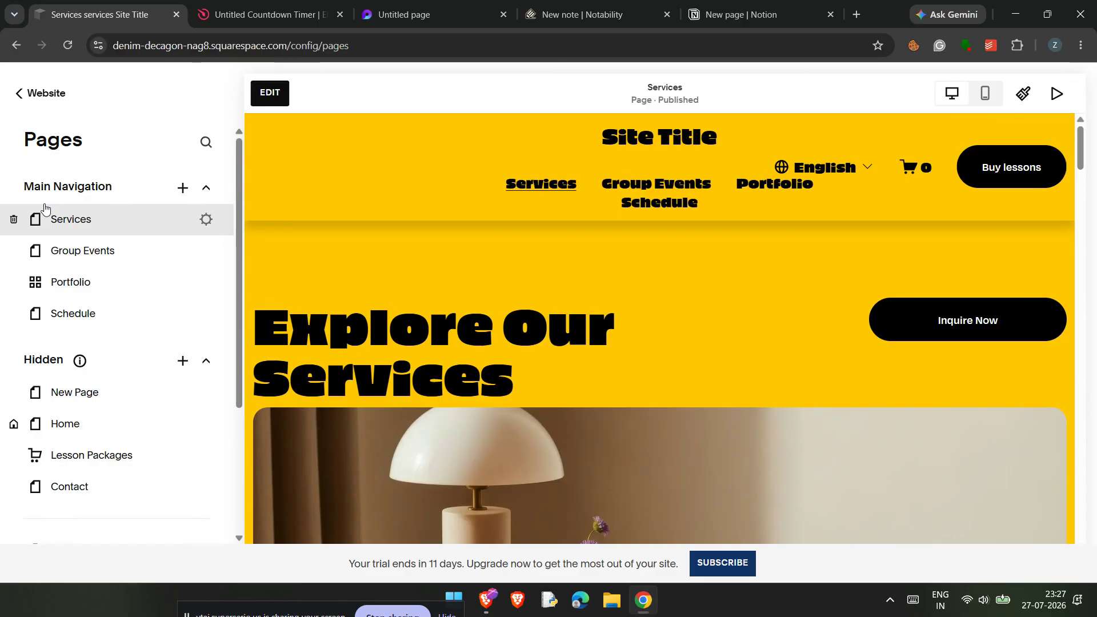
{"action": "scroll", "coordinate": [81, 357], "scroll_direction": "down", "scroll_amount": 3}
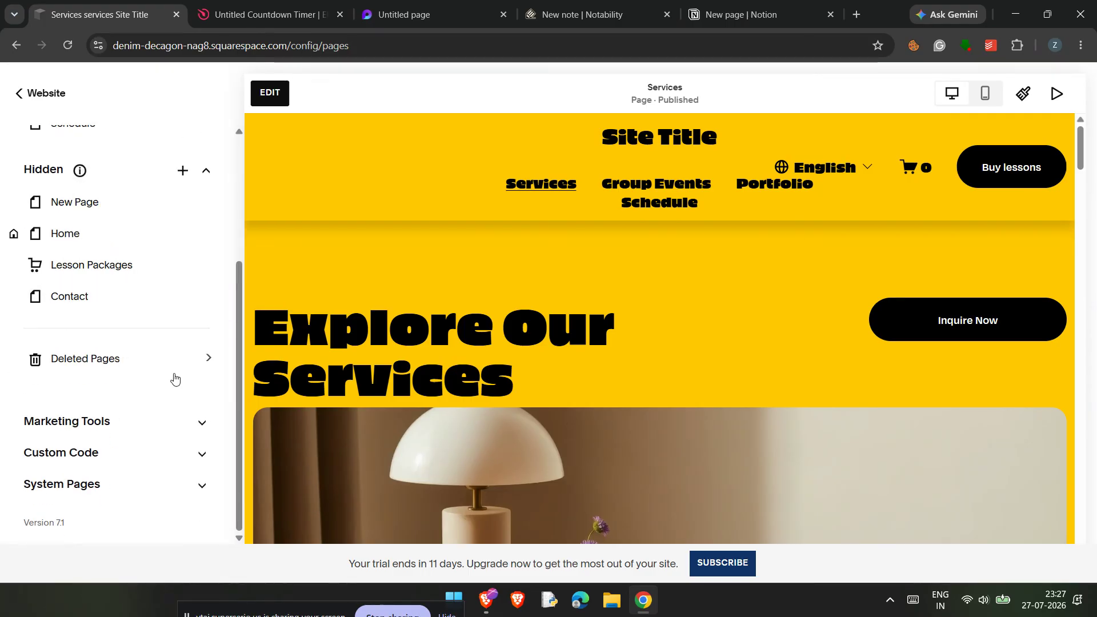
{"action": "left_click", "coordinate": [106, 423]}
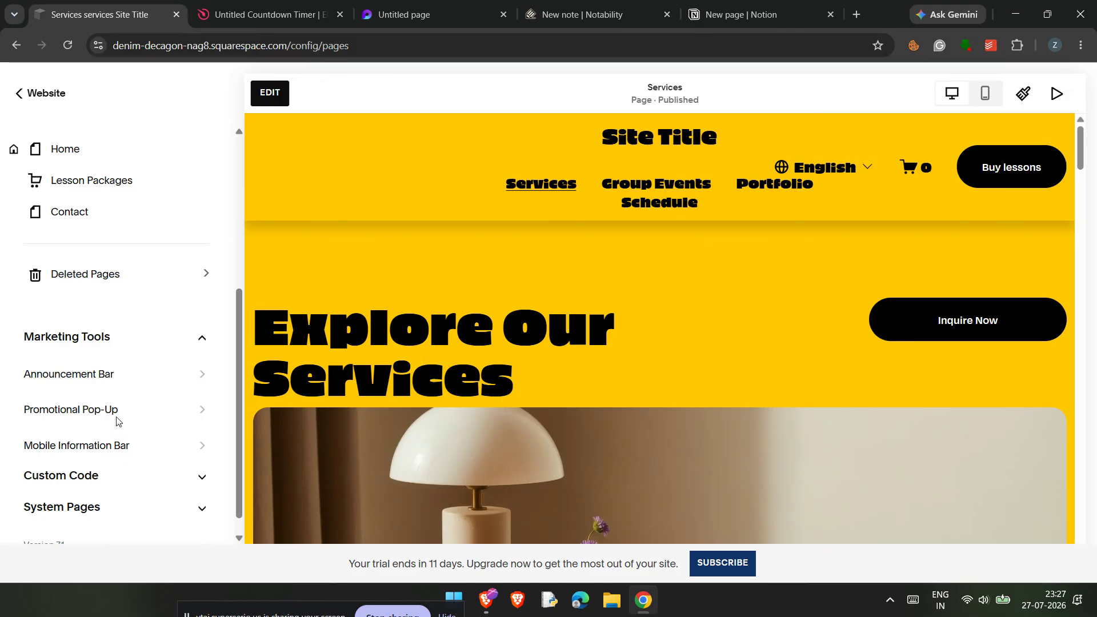
{"action": "left_click", "coordinate": [115, 421]}
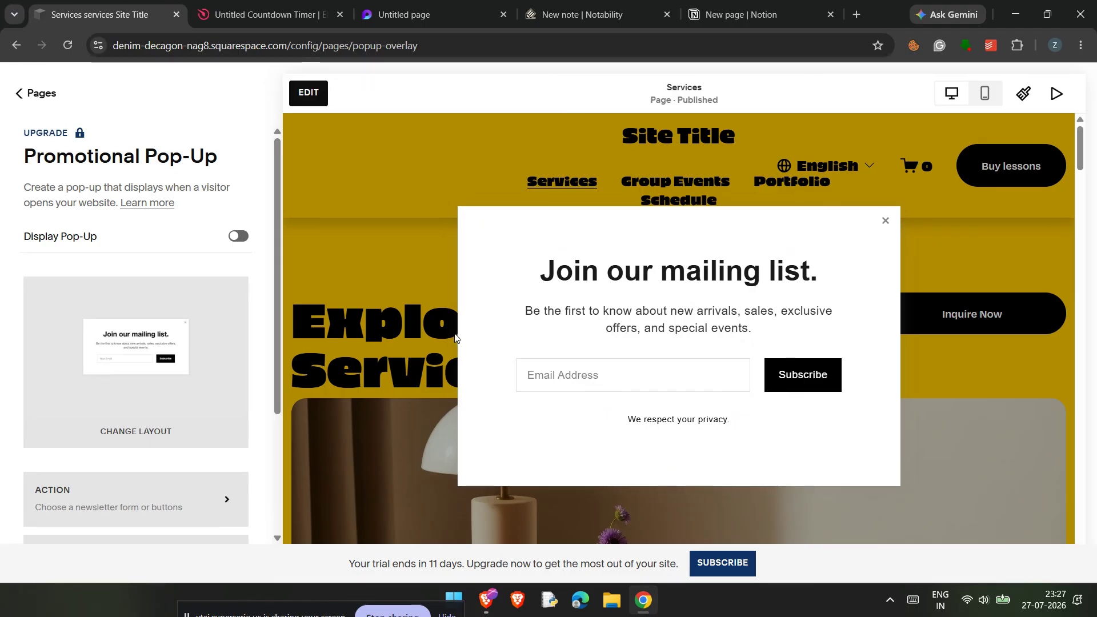
Enable Display Pop-Up and open the pop-up's layout choices, discarding the unsaved change.
{"action": "left_click", "coordinate": [244, 235]}
{"action": "scroll", "coordinate": [156, 341], "scroll_direction": "down", "scroll_amount": 1}
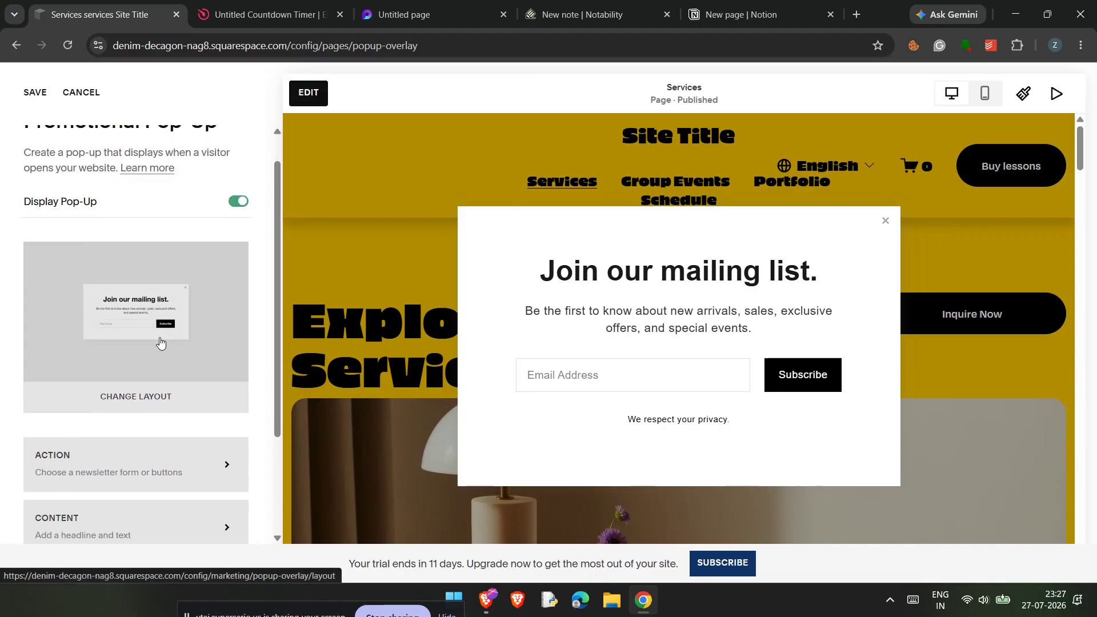
{"action": "left_click", "coordinate": [157, 341]}
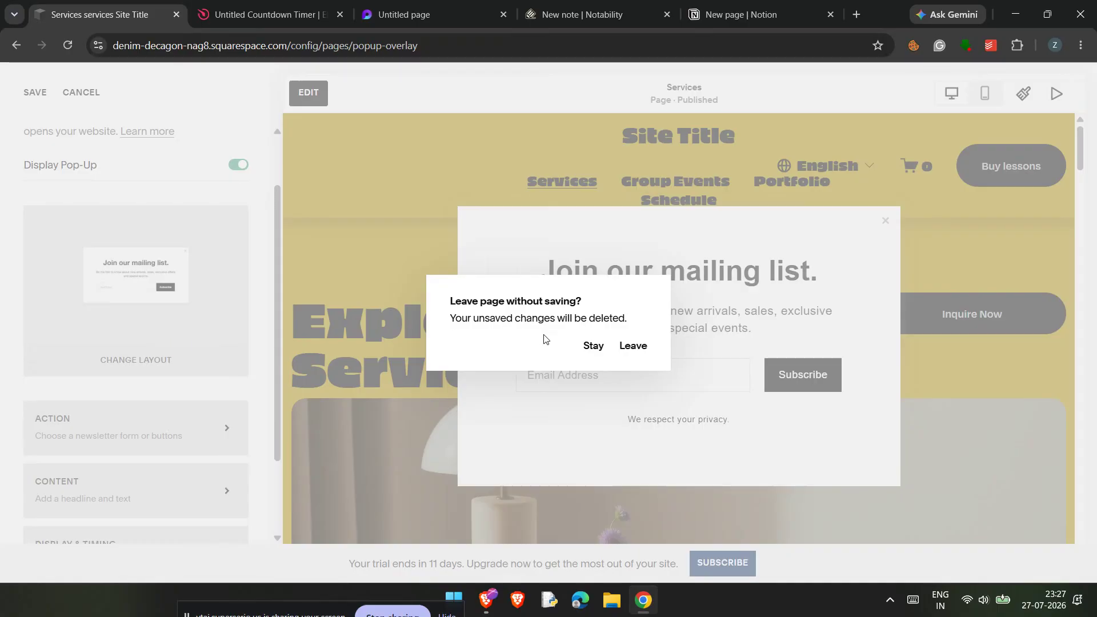
{"action": "left_click", "coordinate": [633, 347]}
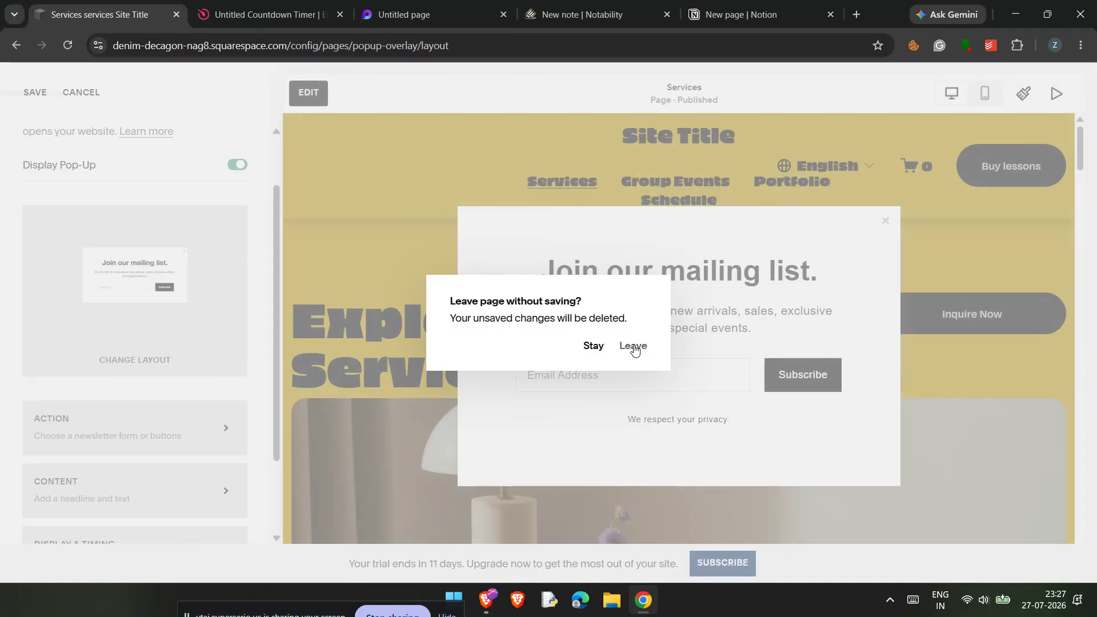
Try the image-above-text and side-image layouts for the pop-up, browse the other layouts, and cancel the layout change.
{"action": "scroll", "coordinate": [140, 300], "scroll_direction": "down", "scroll_amount": 3}
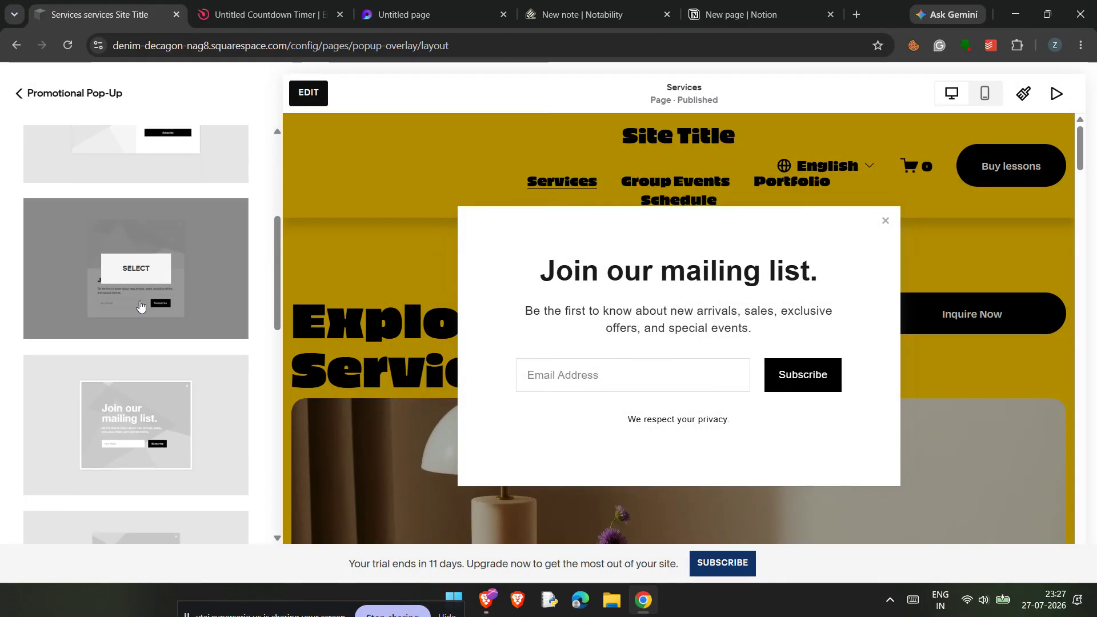
{"action": "left_click", "coordinate": [140, 303]}
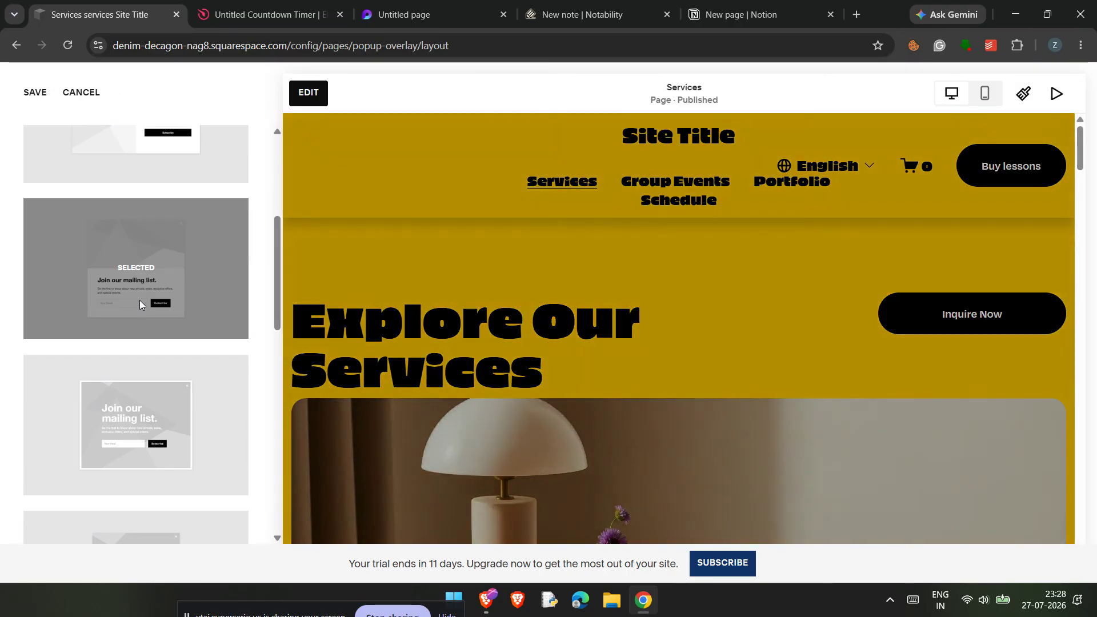
{"action": "scroll", "coordinate": [139, 300], "scroll_direction": "up", "scroll_amount": 2}
{"action": "left_click", "coordinate": [207, 229]}
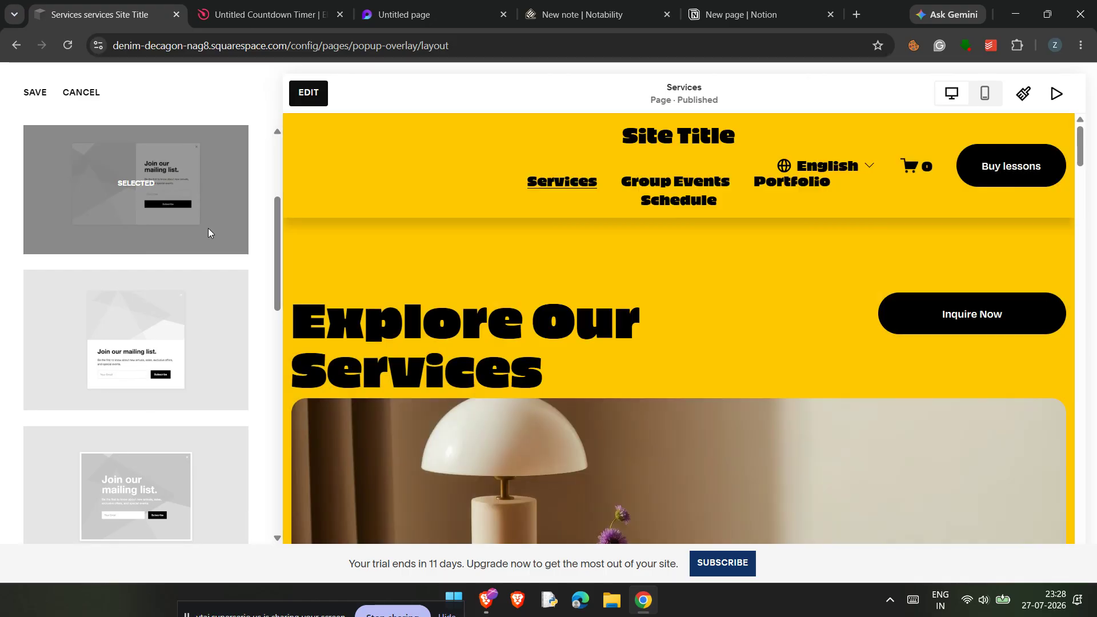
{"action": "scroll", "coordinate": [153, 296], "scroll_direction": "down", "scroll_amount": 5}
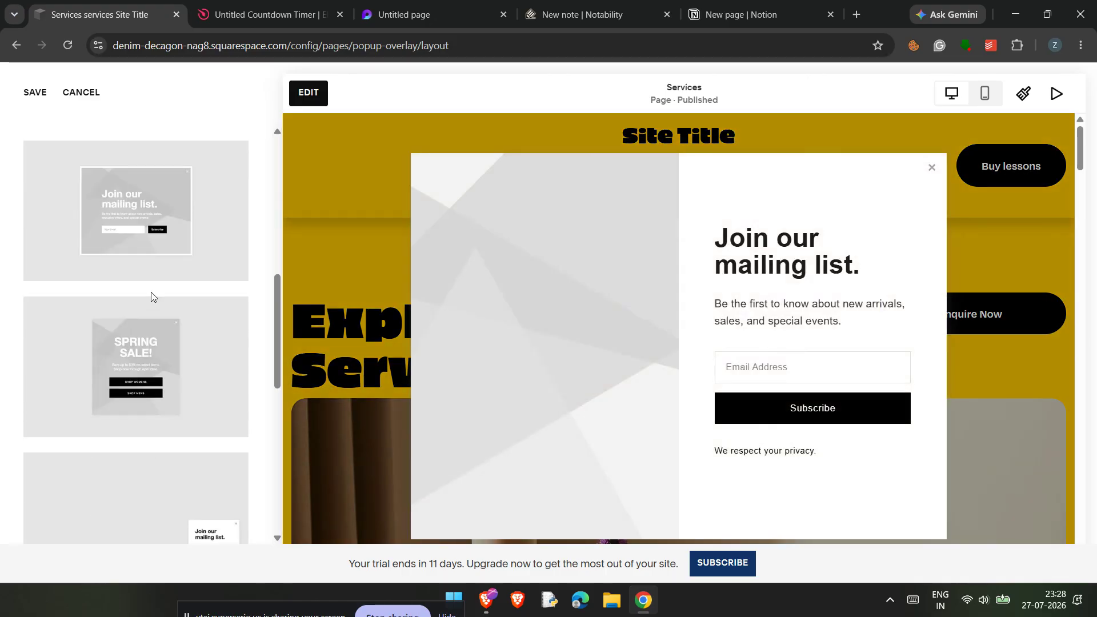
{"action": "scroll", "coordinate": [151, 295], "scroll_direction": "down", "scroll_amount": 10}
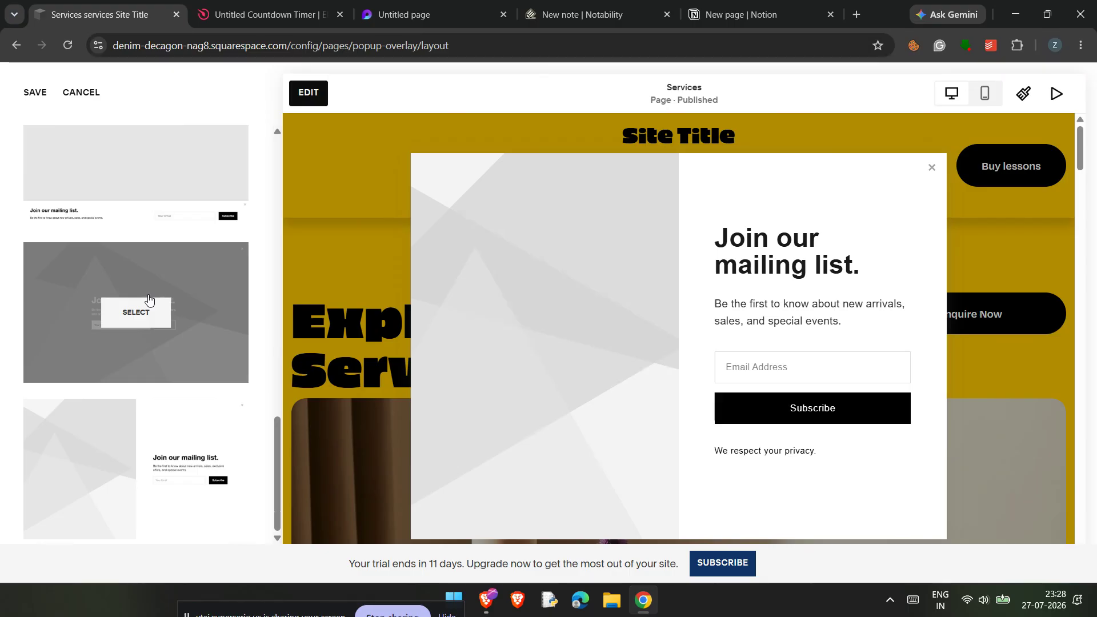
{"action": "scroll", "coordinate": [229, 188], "scroll_direction": "up", "scroll_amount": 10}
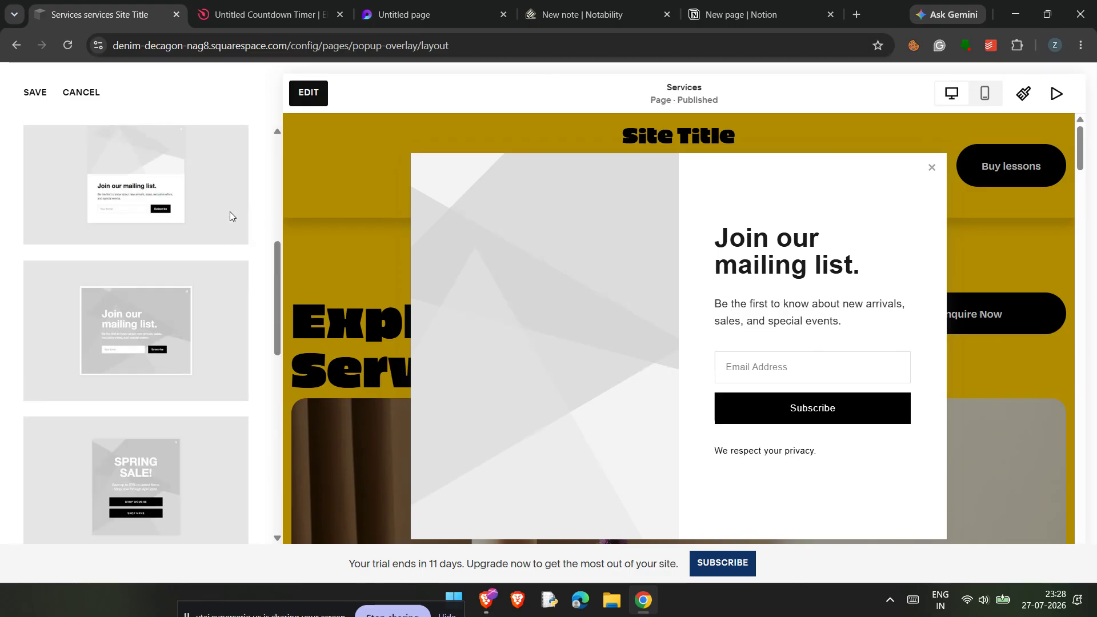
{"action": "scroll", "coordinate": [231, 216], "scroll_direction": "up", "scroll_amount": 10}
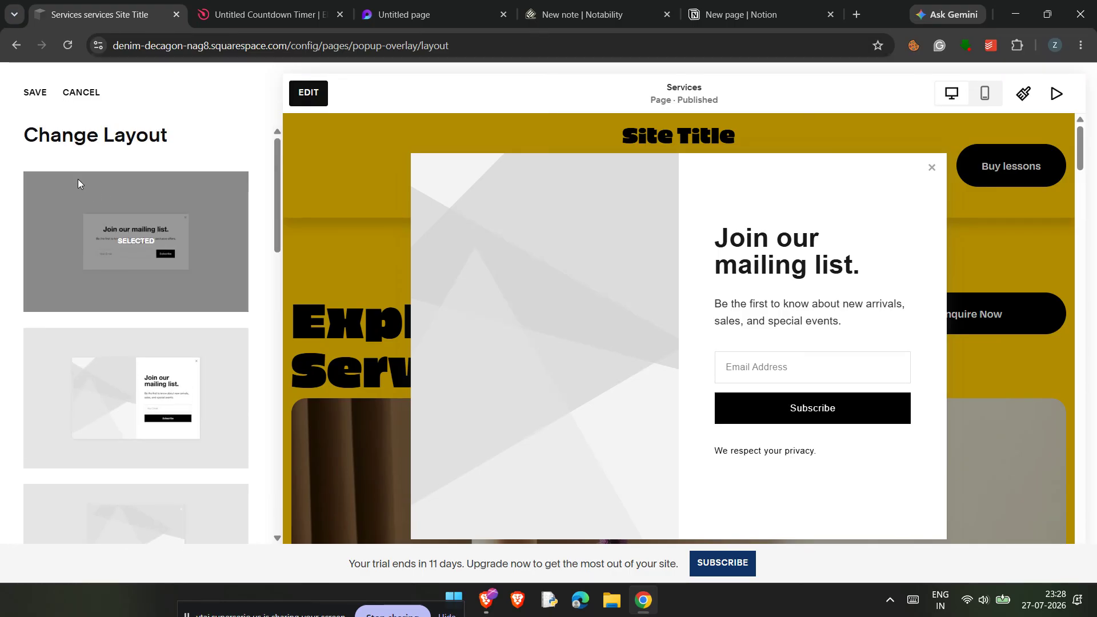
{"action": "left_click", "coordinate": [78, 104]}
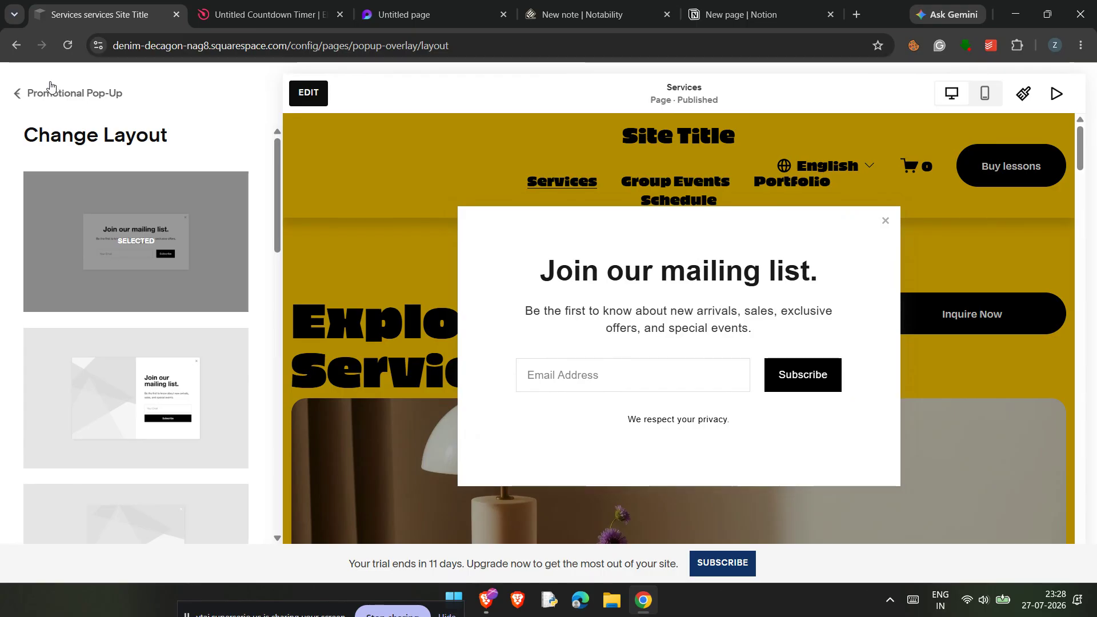
{"action": "left_click", "coordinate": [29, 96]}
Examine the headline and body text fields in the pop-up's content settings without editing them.
{"action": "scroll", "coordinate": [161, 382], "scroll_direction": "down", "scroll_amount": 3}
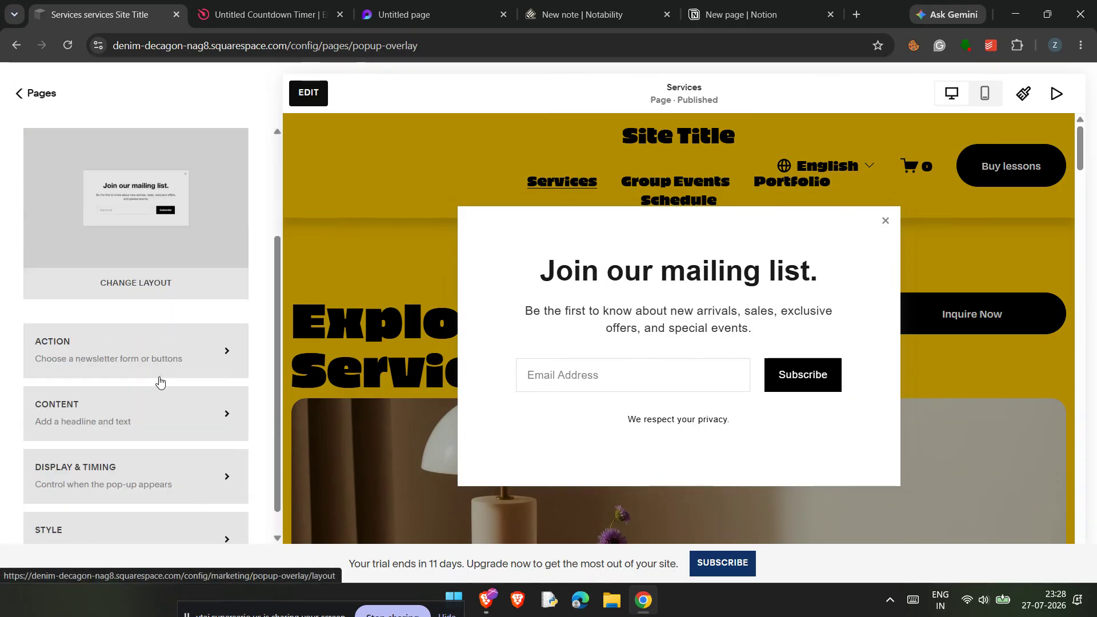
{"action": "left_click", "coordinate": [165, 376]}
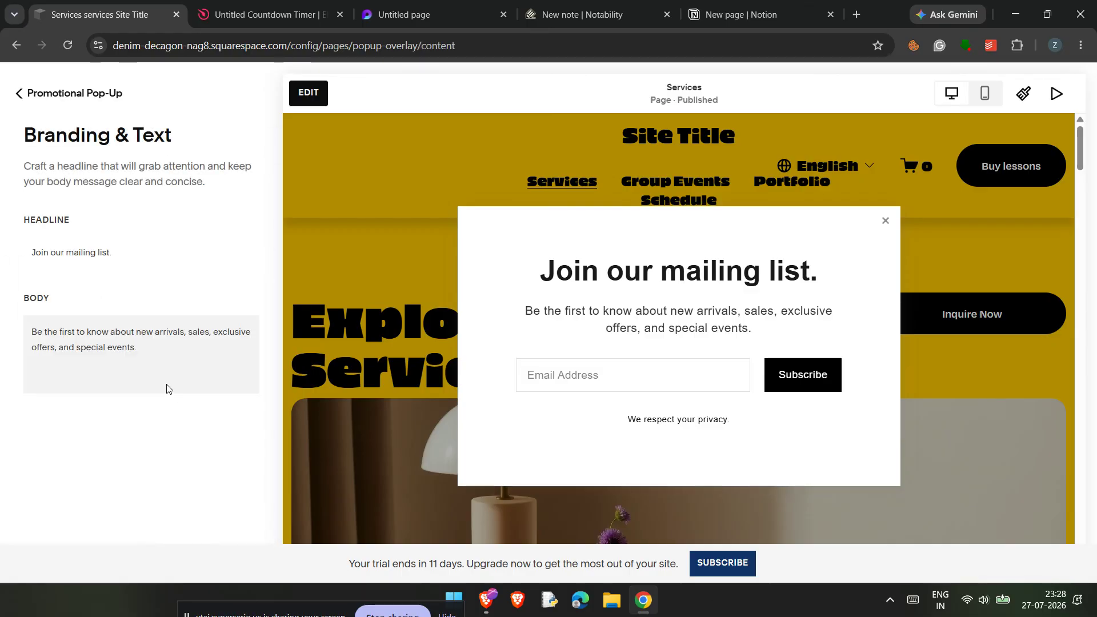
{"action": "left_click", "coordinate": [146, 261]}
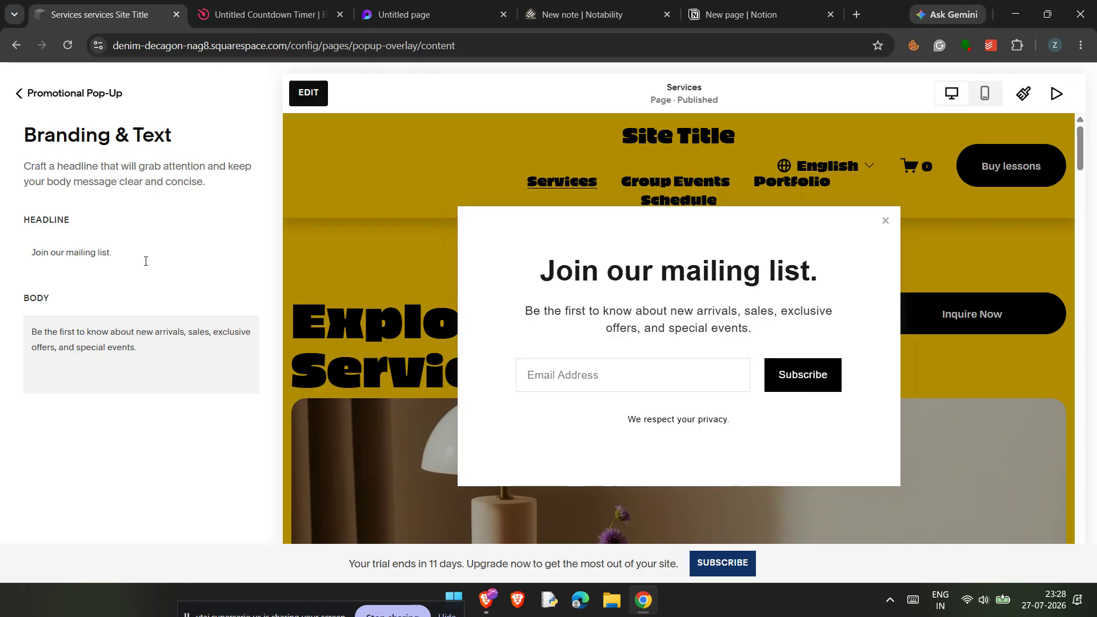
{"action": "left_click", "coordinate": [111, 333]}
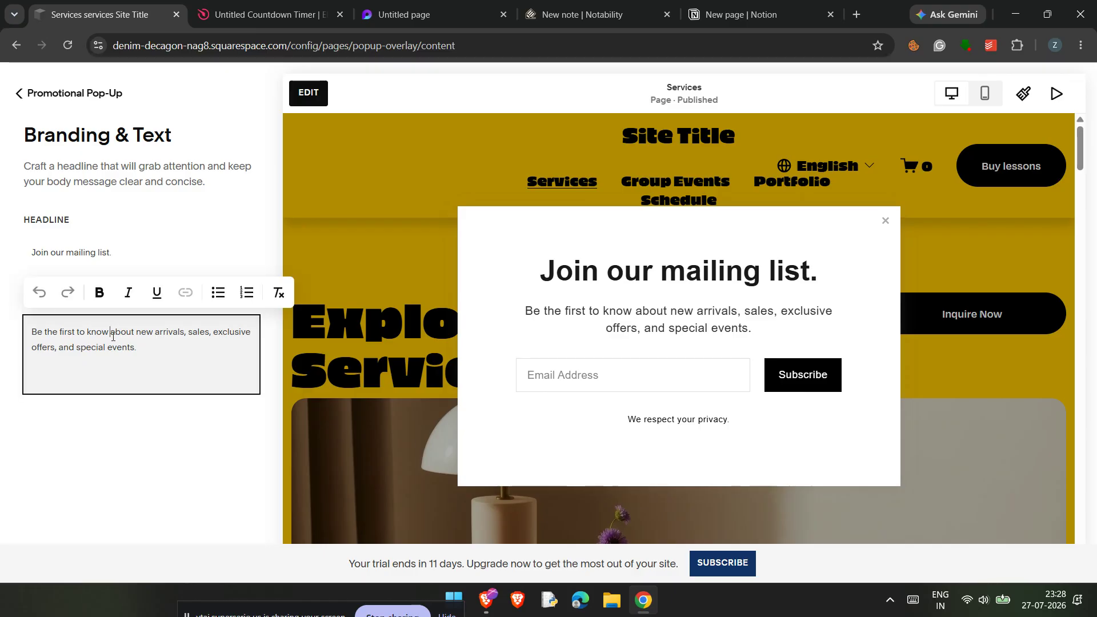
{"action": "left_click", "coordinate": [152, 346]}
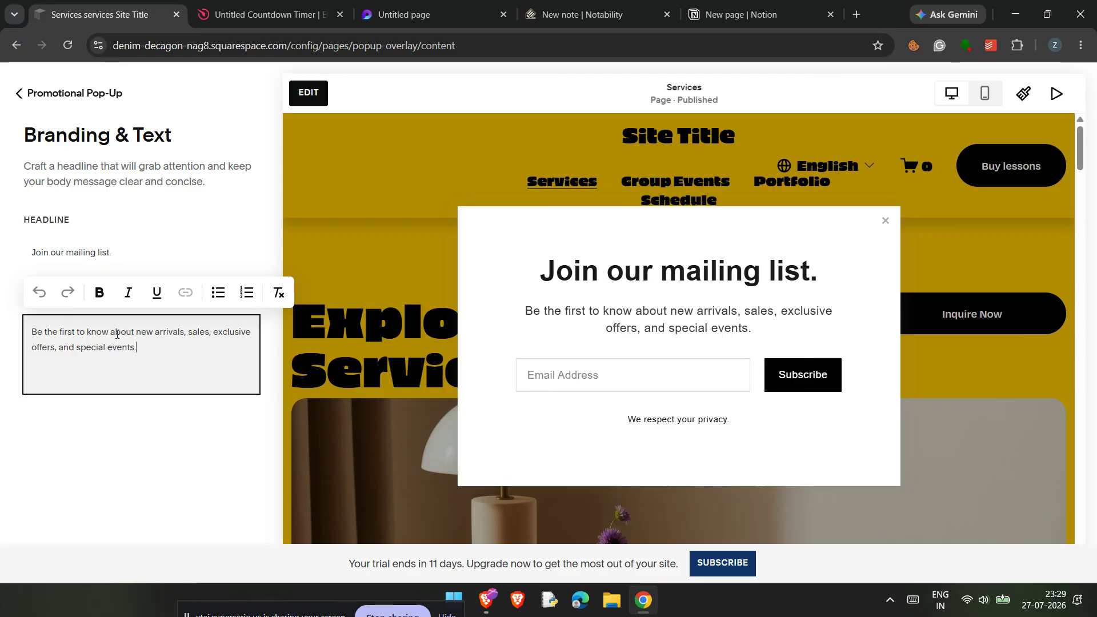
{"action": "left_click", "coordinate": [22, 95]}
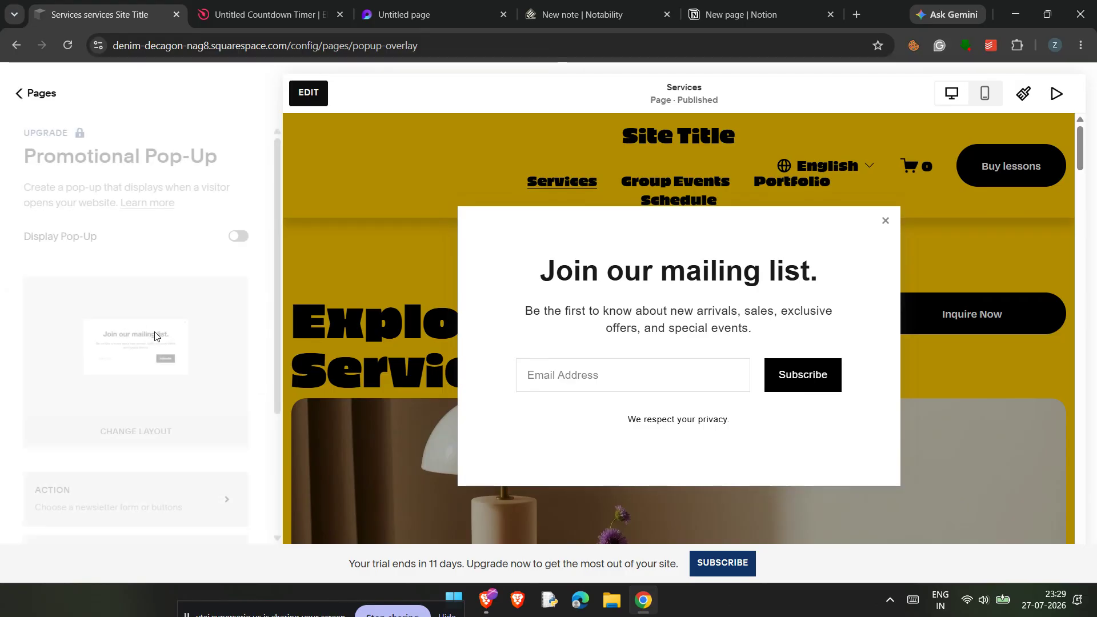
Examine the pop-up's style options for headline, body, background, button, newsletter sign-up and close button.
{"action": "scroll", "coordinate": [150, 400], "scroll_direction": "down", "scroll_amount": 3}
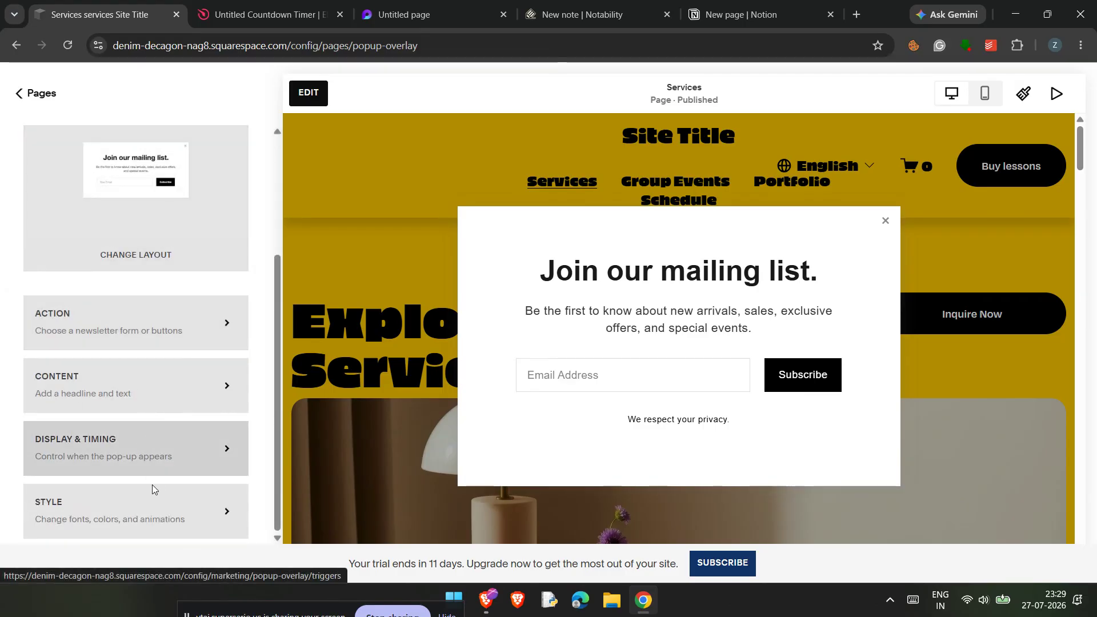
{"action": "left_click", "coordinate": [152, 508]}
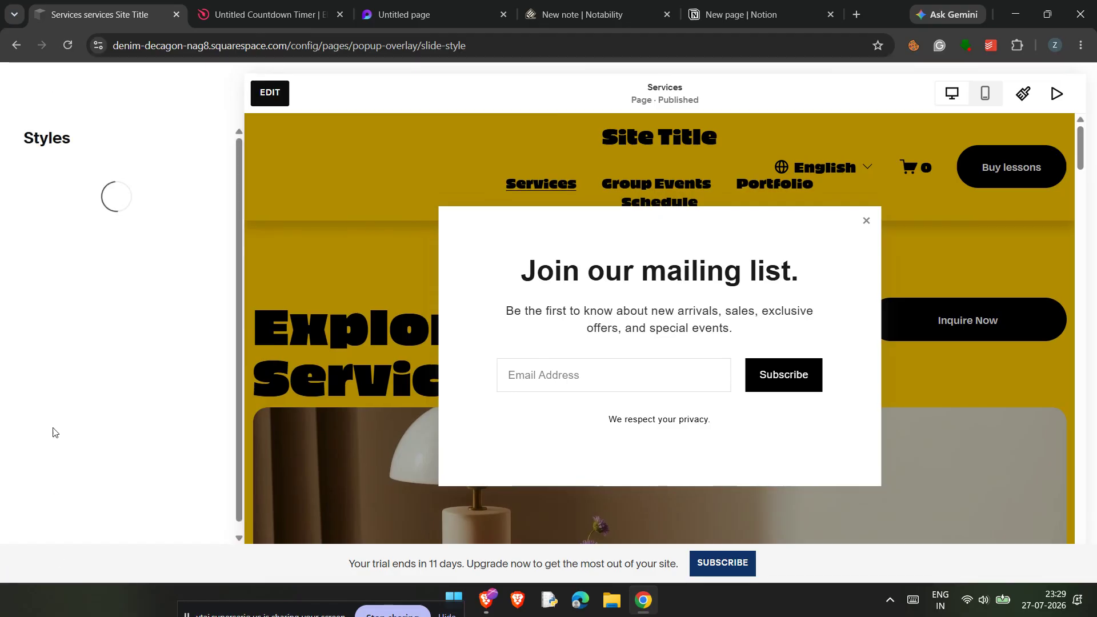
{"action": "scroll", "coordinate": [60, 255], "scroll_direction": "down", "scroll_amount": 5}
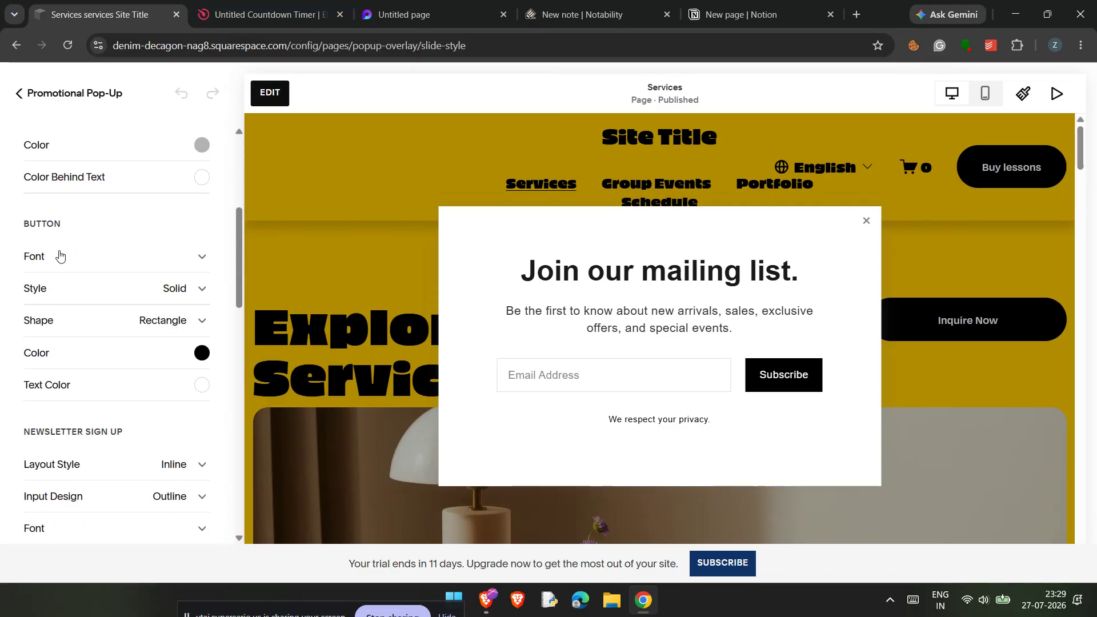
{"action": "scroll", "coordinate": [60, 260], "scroll_direction": "down", "scroll_amount": 6}
{"action": "scroll", "coordinate": [61, 269], "scroll_direction": "up", "scroll_amount": 7}
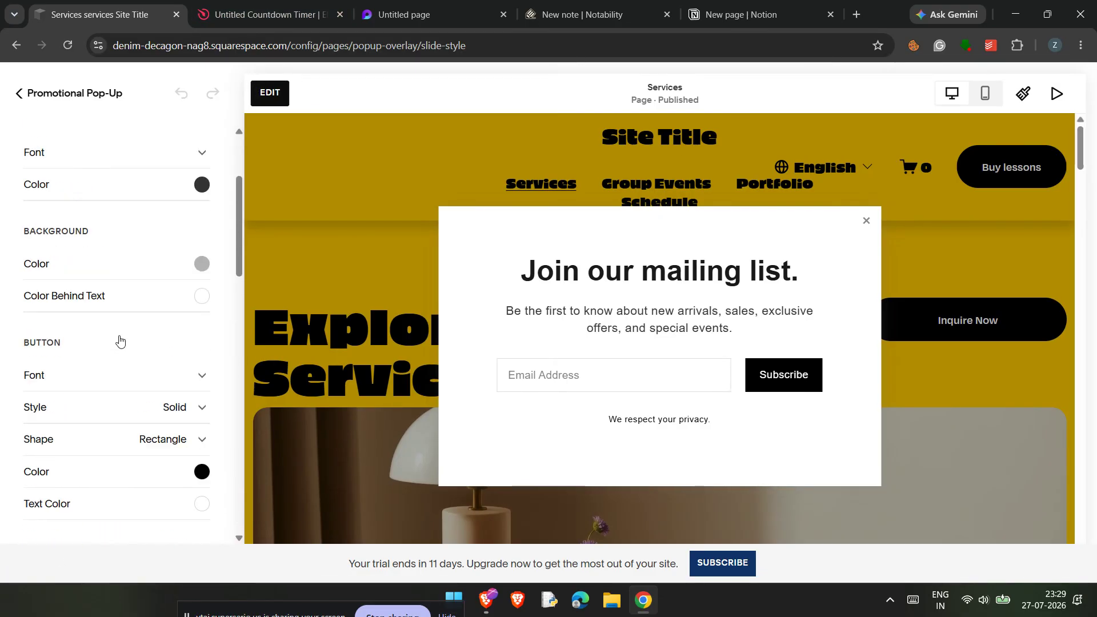
{"action": "scroll", "coordinate": [120, 341], "scroll_direction": "up", "scroll_amount": 3}
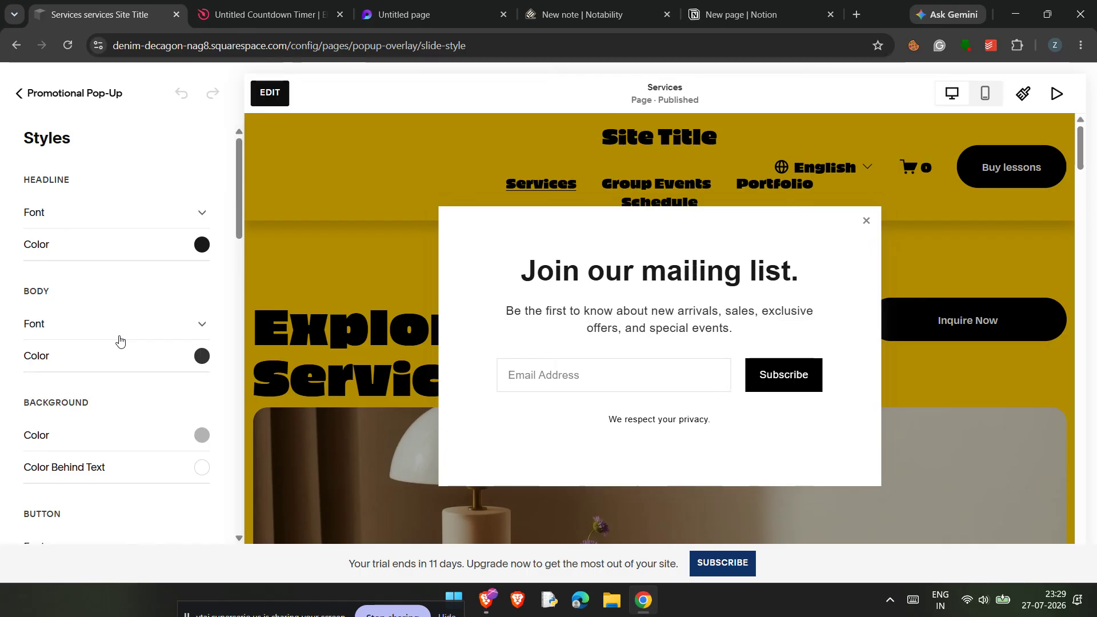
{"action": "scroll", "coordinate": [117, 332], "scroll_direction": "down", "scroll_amount": 3}
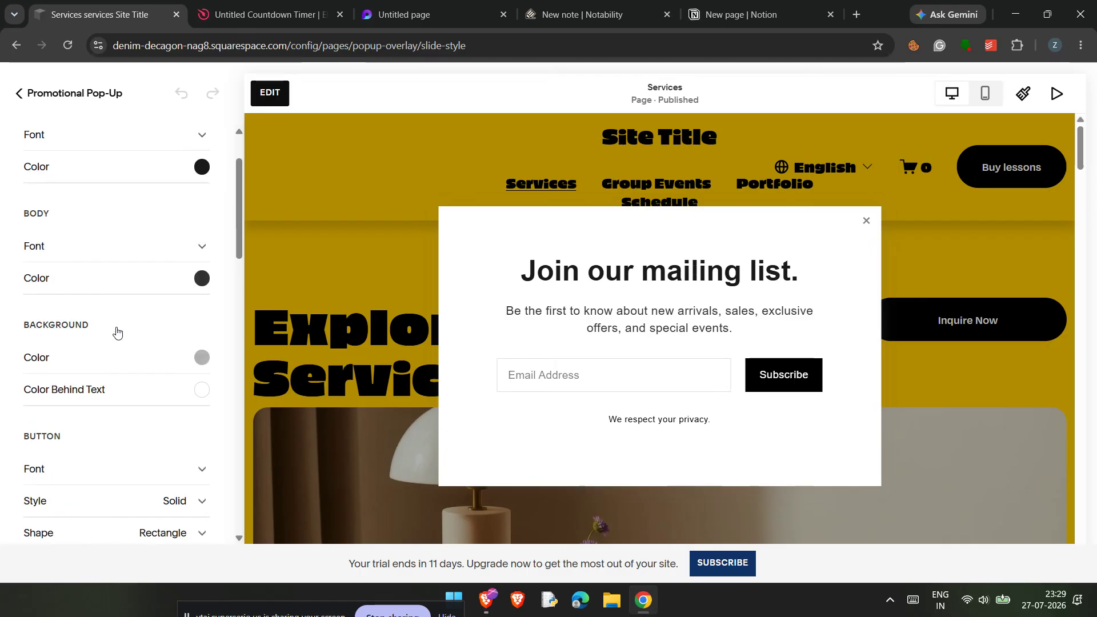
{"action": "scroll", "coordinate": [127, 284], "scroll_direction": "down", "scroll_amount": 5}
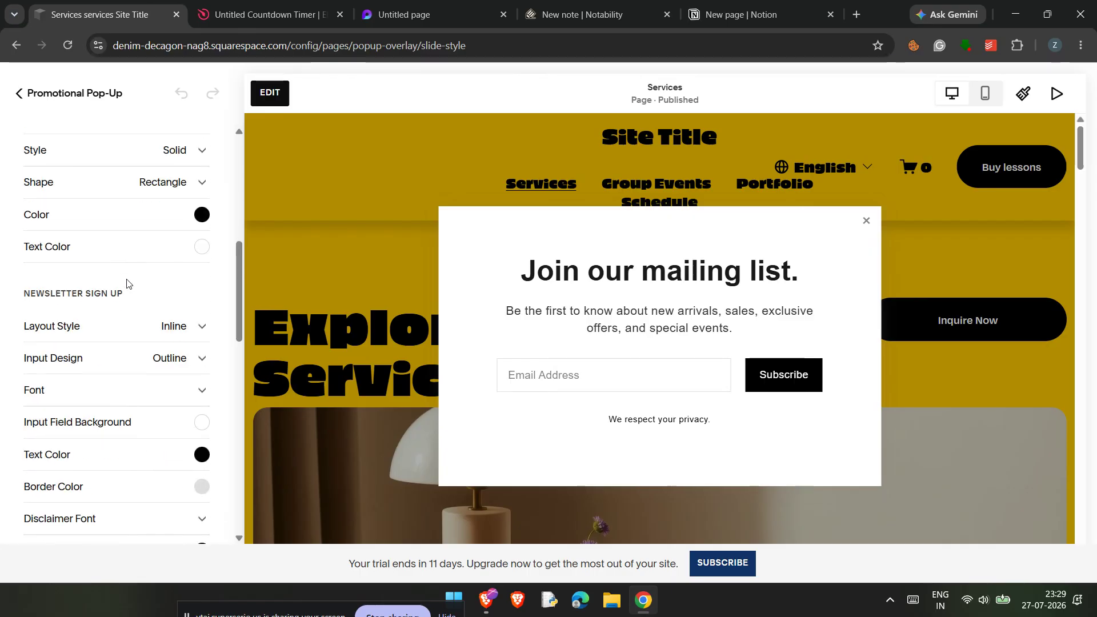
{"action": "scroll", "coordinate": [127, 286], "scroll_direction": "up", "scroll_amount": 3}
{"action": "scroll", "coordinate": [112, 327], "scroll_direction": "down", "scroll_amount": 5}
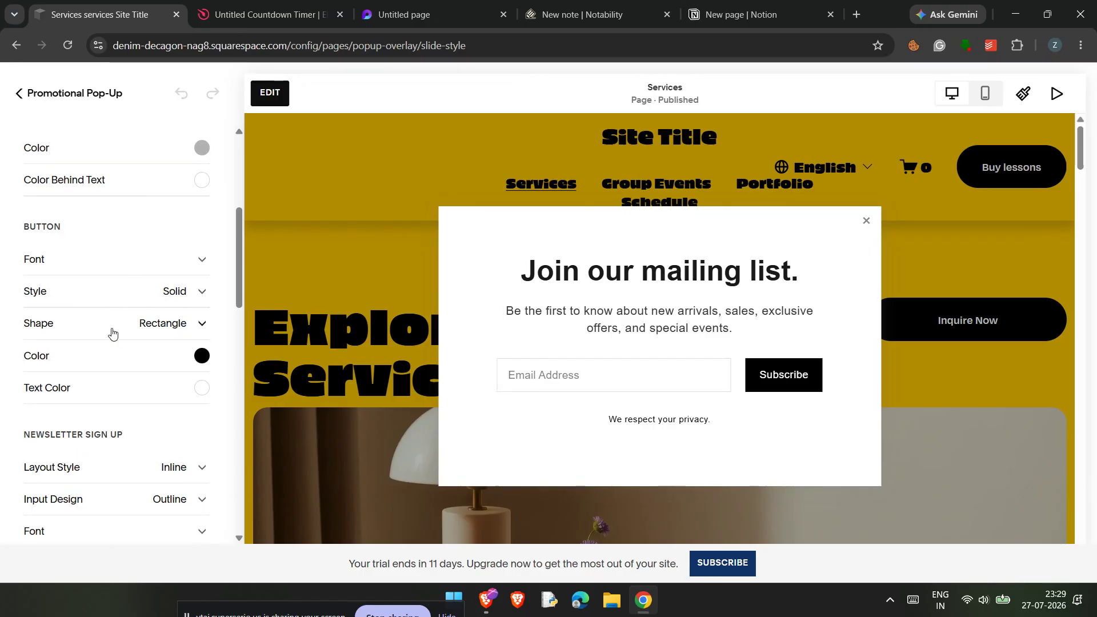
{"action": "scroll", "coordinate": [113, 332], "scroll_direction": "down", "scroll_amount": 1}
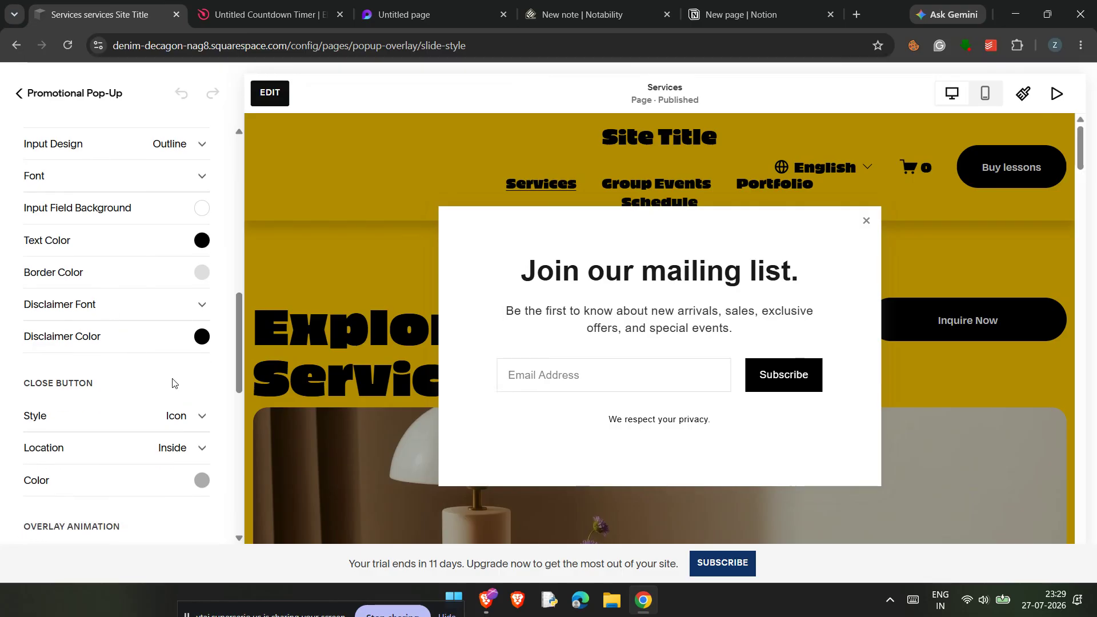
Try the Text style for the pop-up's close button and set it back to Icon.
{"action": "left_click", "coordinate": [188, 423]}
{"action": "left_click", "coordinate": [185, 447]}
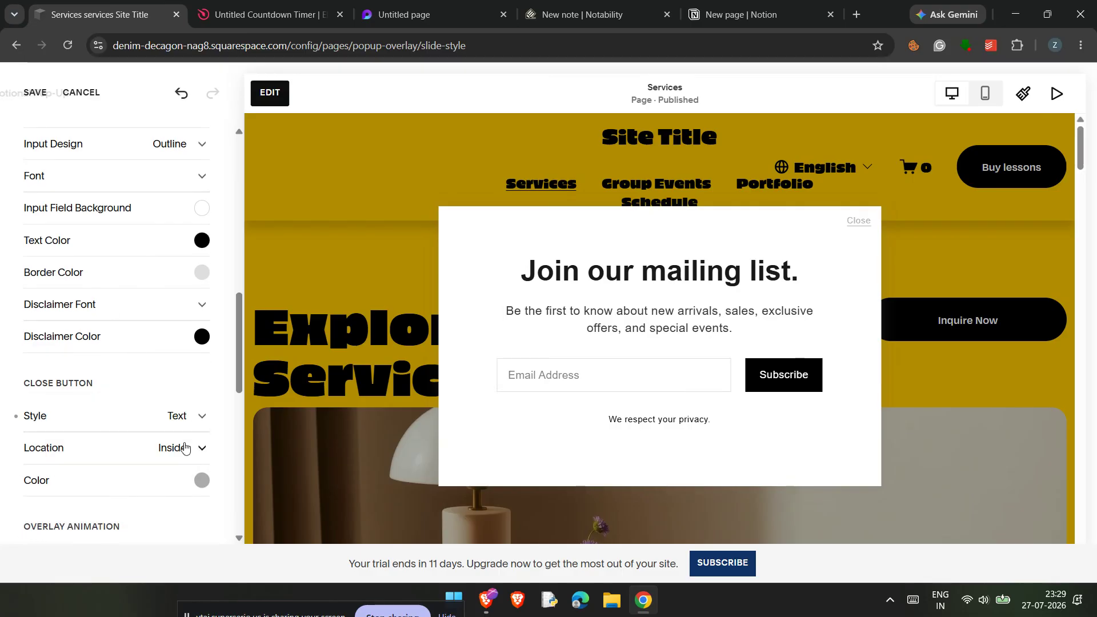
{"action": "left_click", "coordinate": [195, 415]}
{"action": "left_click", "coordinate": [188, 393]}
Try the Corner location for the pop-up's close button and set it back to Inside.
{"action": "scroll", "coordinate": [188, 393], "scroll_direction": "down", "scroll_amount": 2}
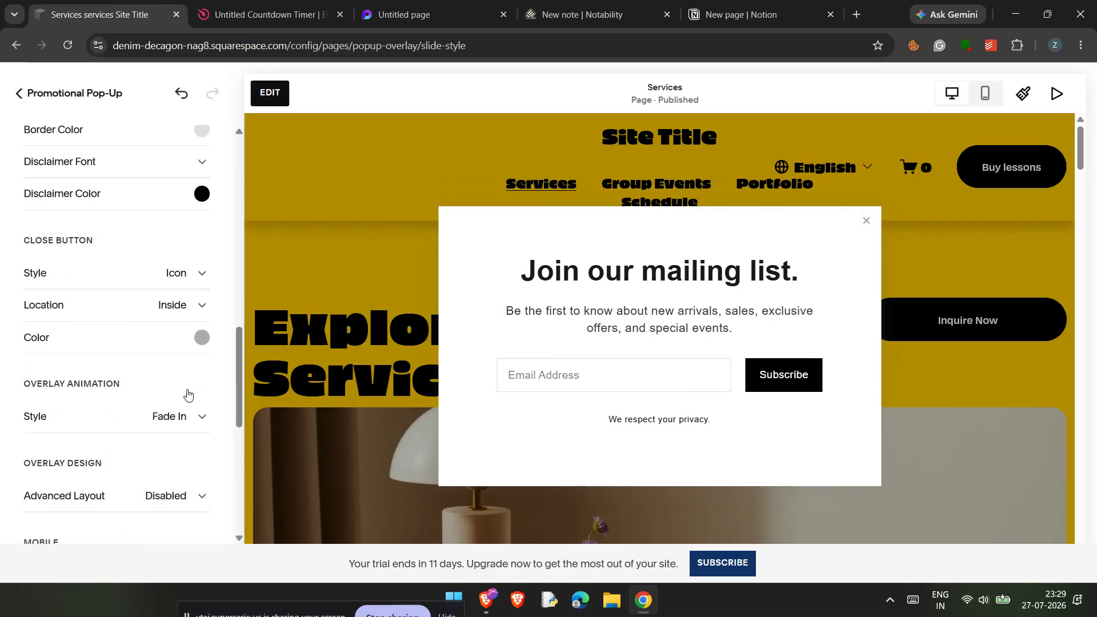
{"action": "left_click", "coordinate": [192, 305]}
{"action": "left_click", "coordinate": [187, 328]}
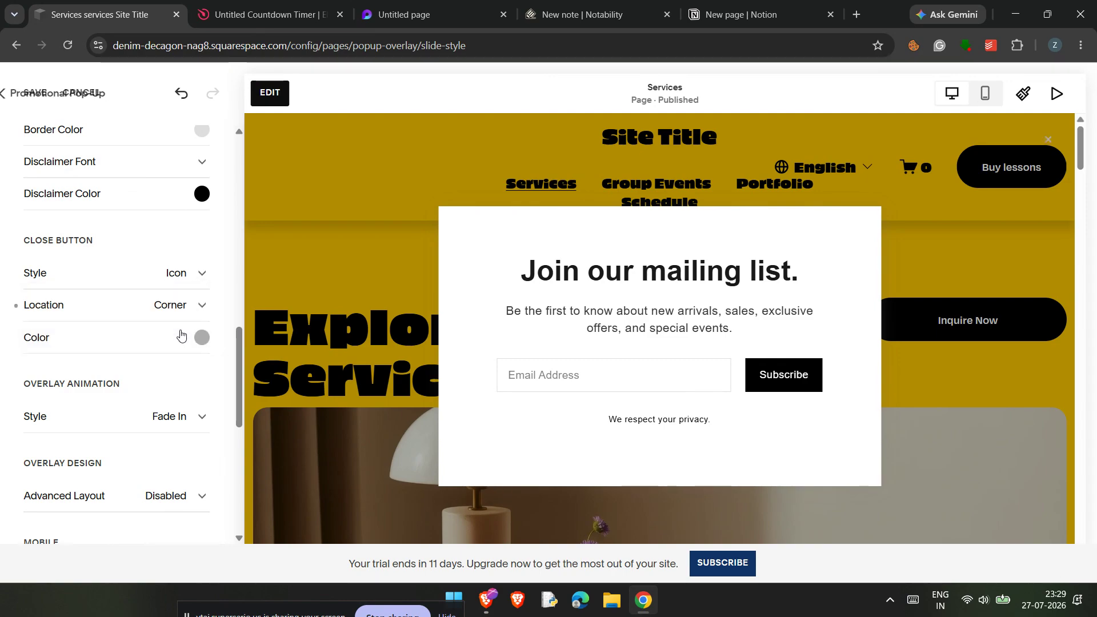
{"action": "left_click", "coordinate": [194, 307]}
{"action": "left_click", "coordinate": [194, 275]}
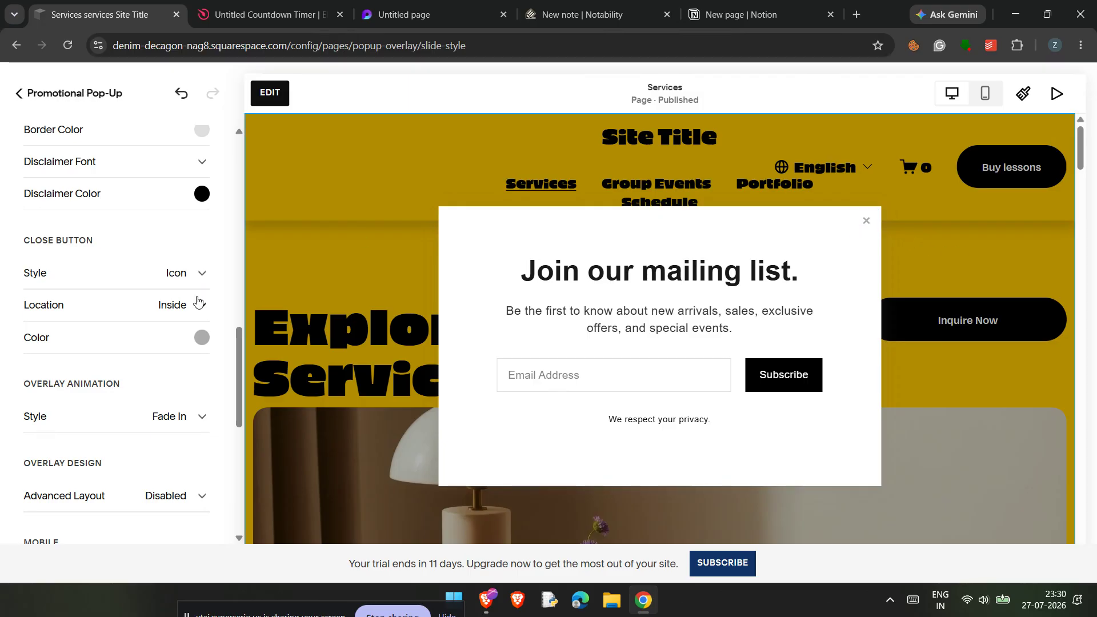
Return to the main Promotional Pop-Up settings and review the action, content, display and timing, and style sections.
{"action": "scroll", "coordinate": [199, 302], "scroll_direction": "up", "scroll_amount": 11}
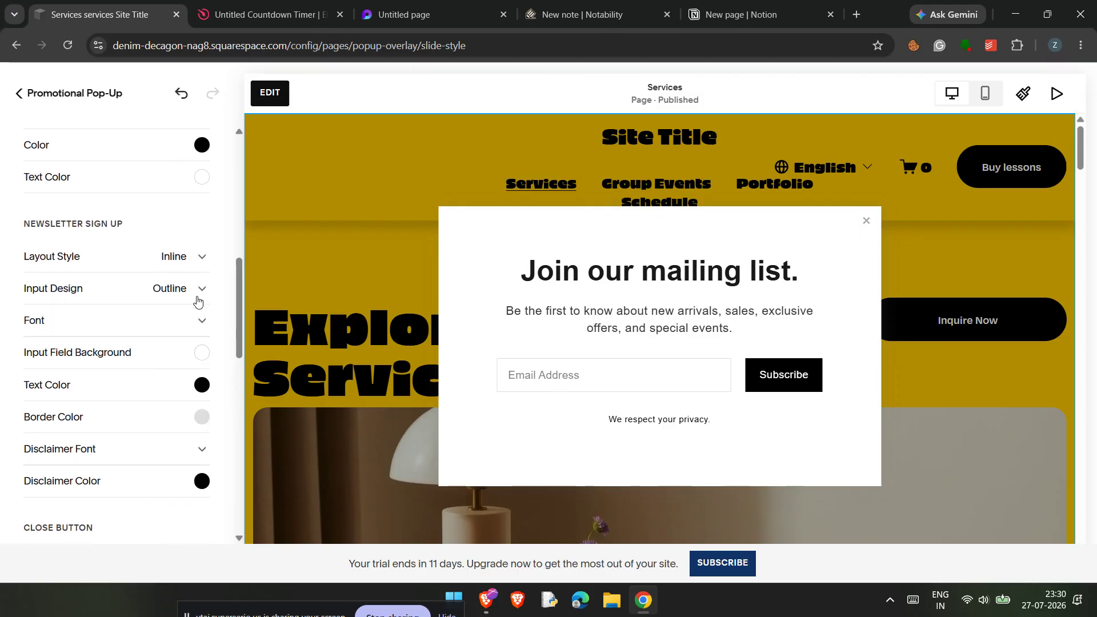
{"action": "left_click", "coordinate": [22, 109]}
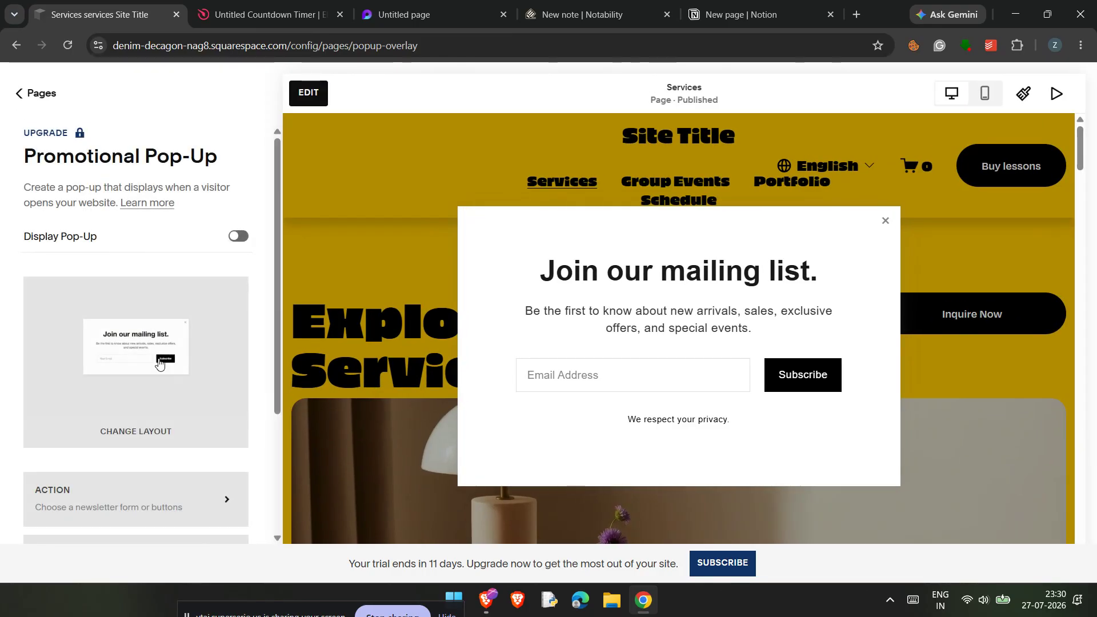
{"action": "scroll", "coordinate": [161, 365], "scroll_direction": "down", "scroll_amount": 4}
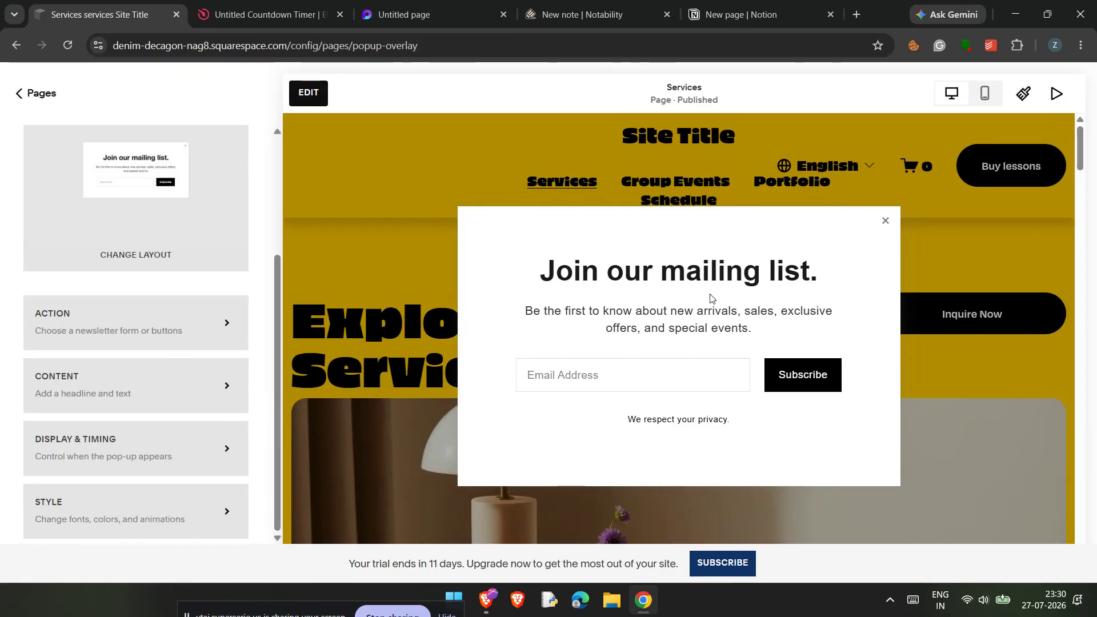